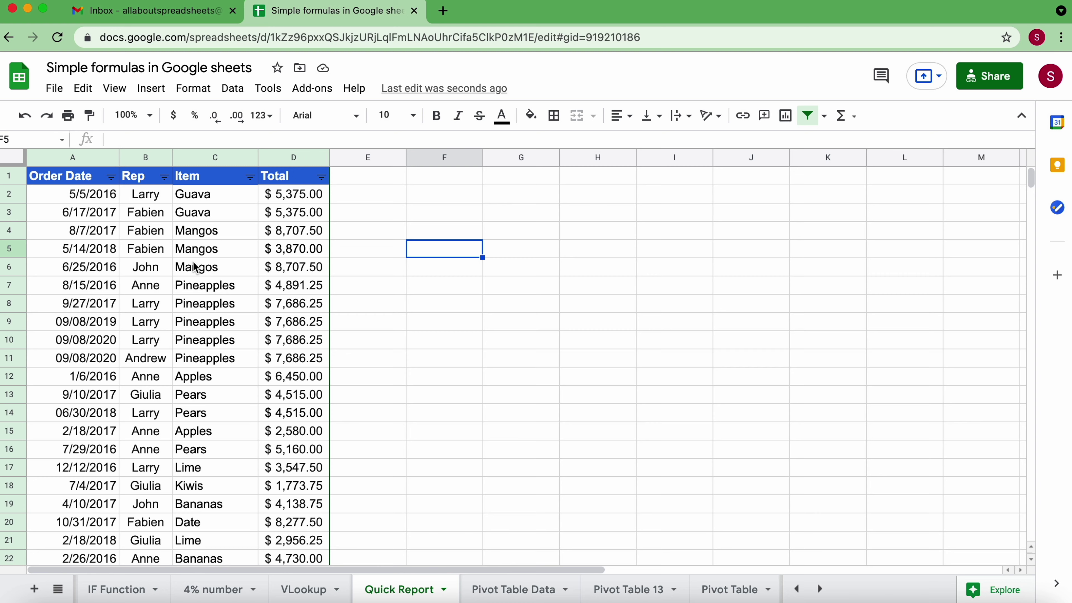
Insert a column chart of C1:D56 and drag it beside the table over columns E–J.
{"action": "scroll", "coordinate": [182, 327], "scroll_direction": "down", "scroll_amount": 2}
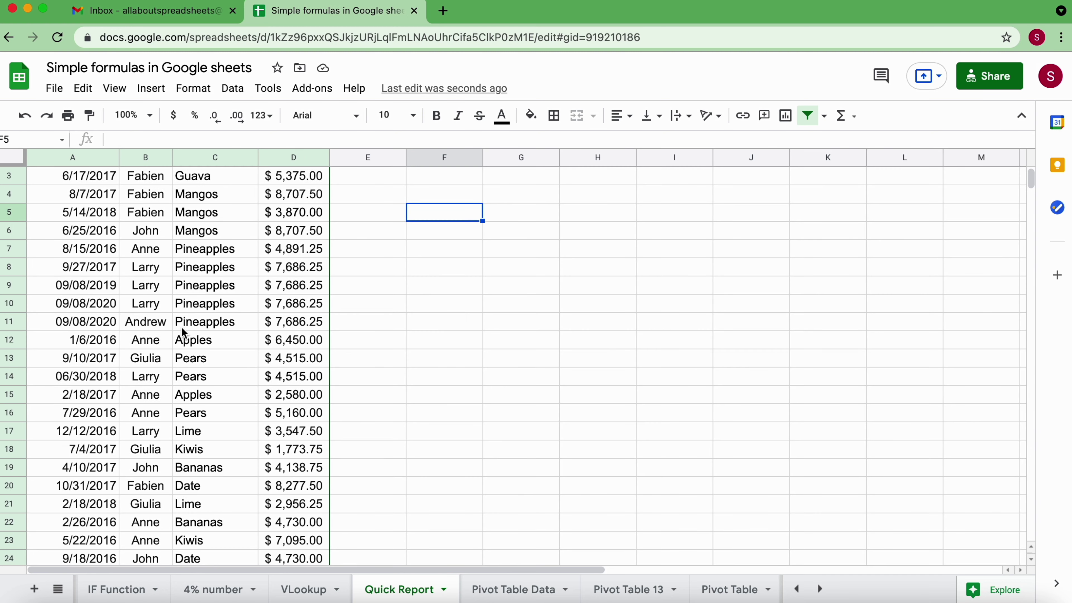
{"action": "scroll", "coordinate": [181, 327], "scroll_direction": "up", "scroll_amount": 2}
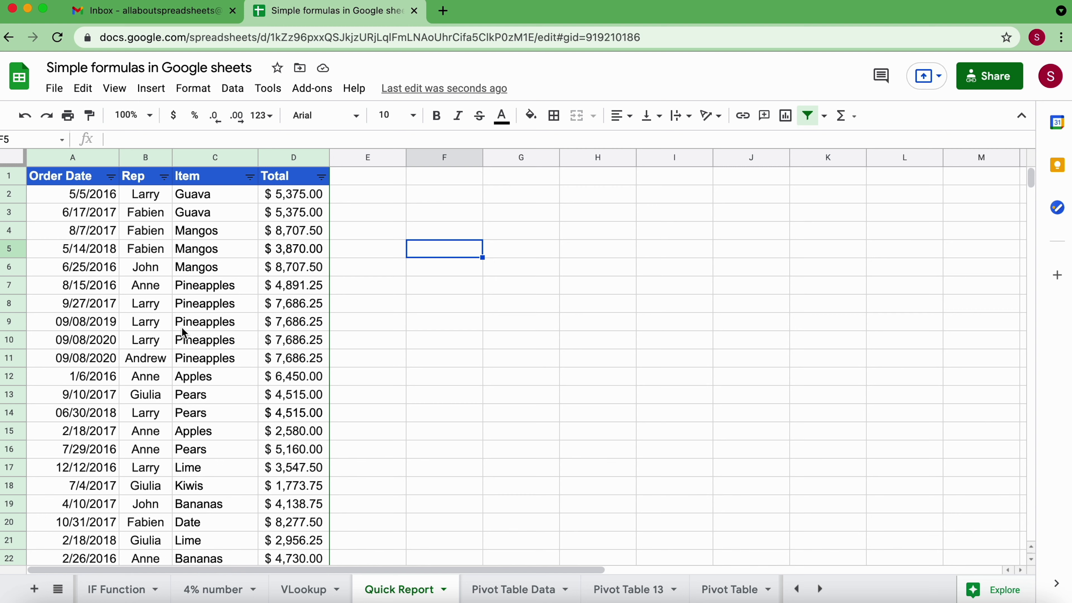
{"action": "left_click", "coordinate": [80, 181]}
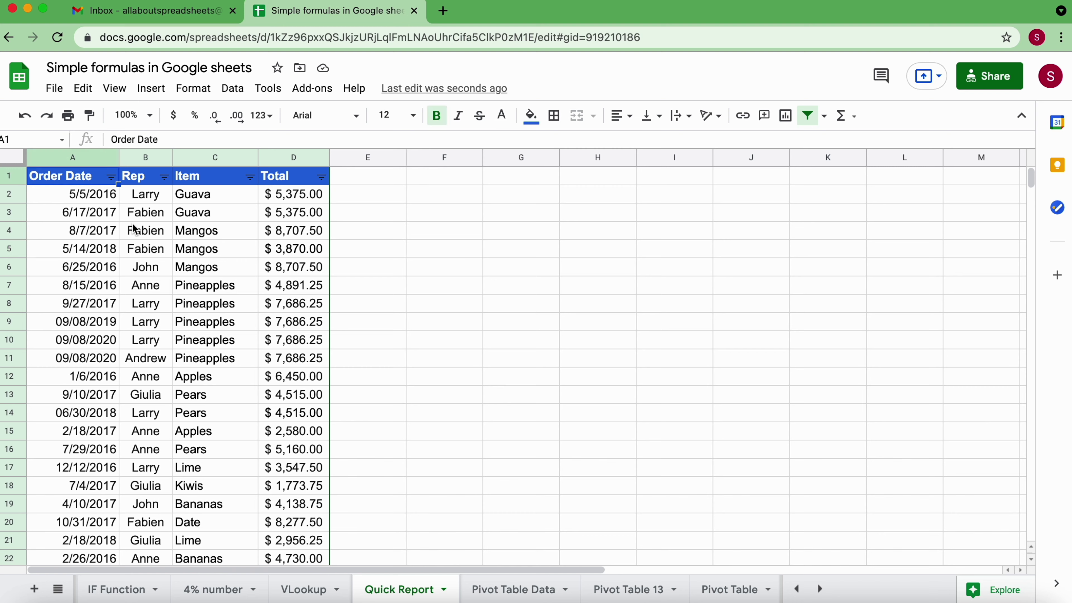
{"action": "left_click", "coordinate": [152, 90]}
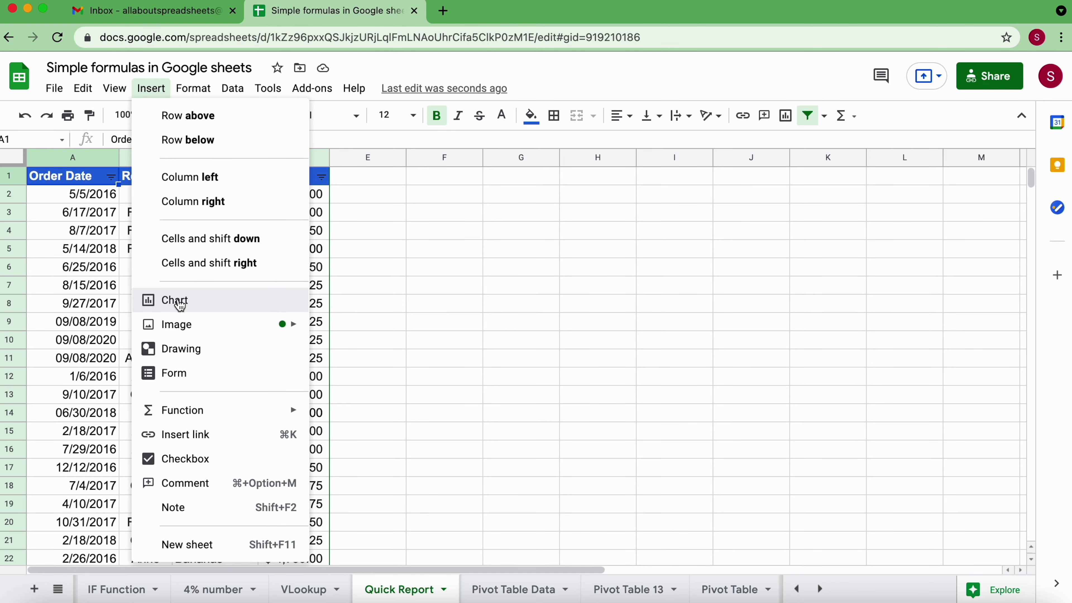
{"action": "left_click", "coordinate": [181, 303]}
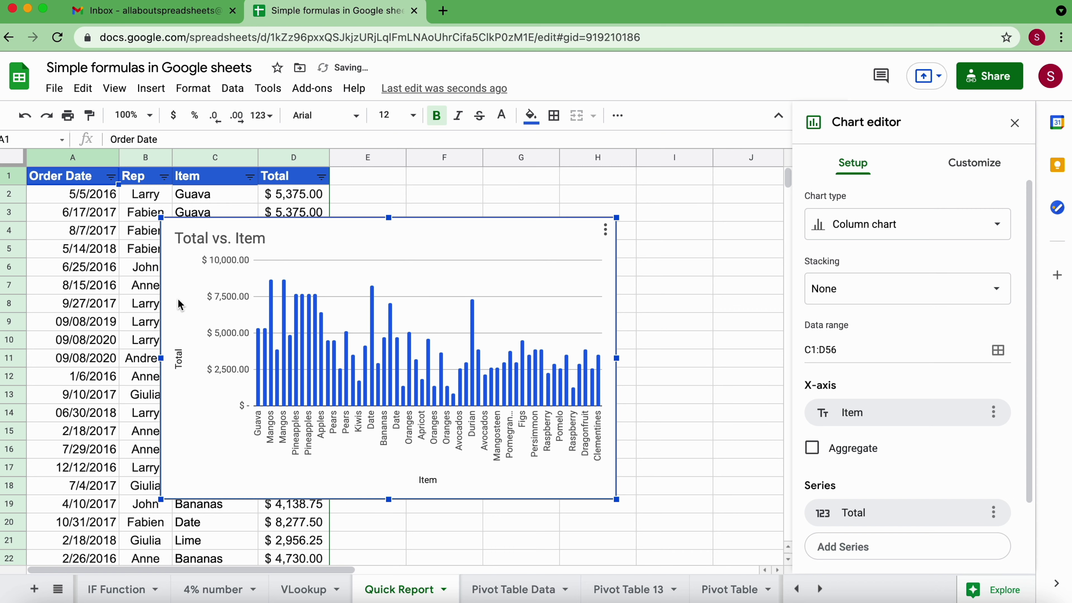
{"action": "left_click", "coordinate": [467, 225]}
{"action": "left_click_drag", "start_coordinate": [469, 228], "coordinate": [648, 212]}
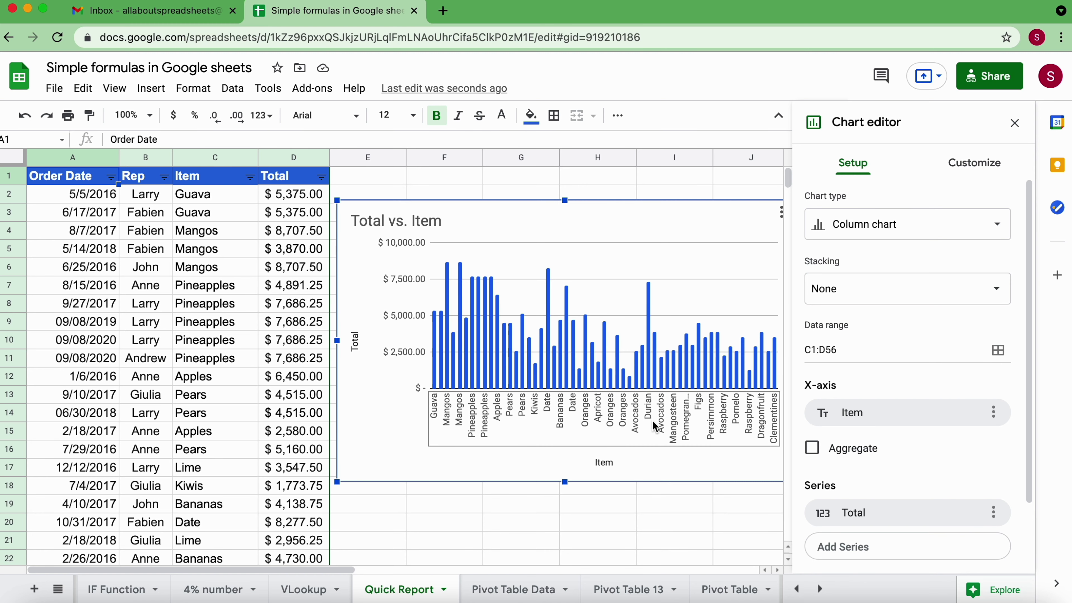
Tick Aggregate on the X-axis so Total sums per item, then close the chart editor.
{"action": "left_click", "coordinate": [812, 448]}
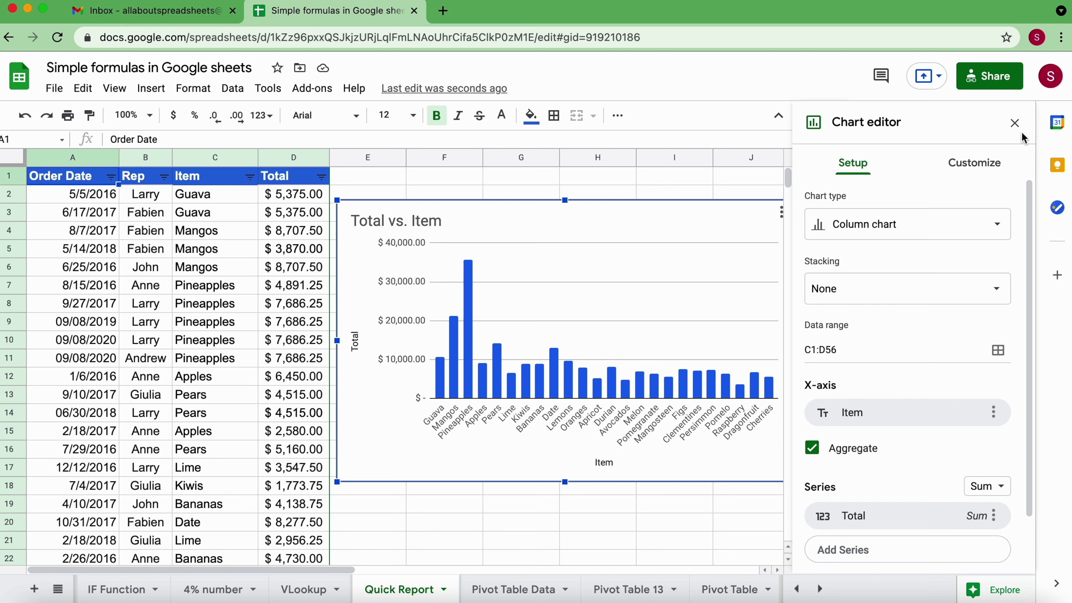
{"action": "left_click", "coordinate": [1015, 124]}
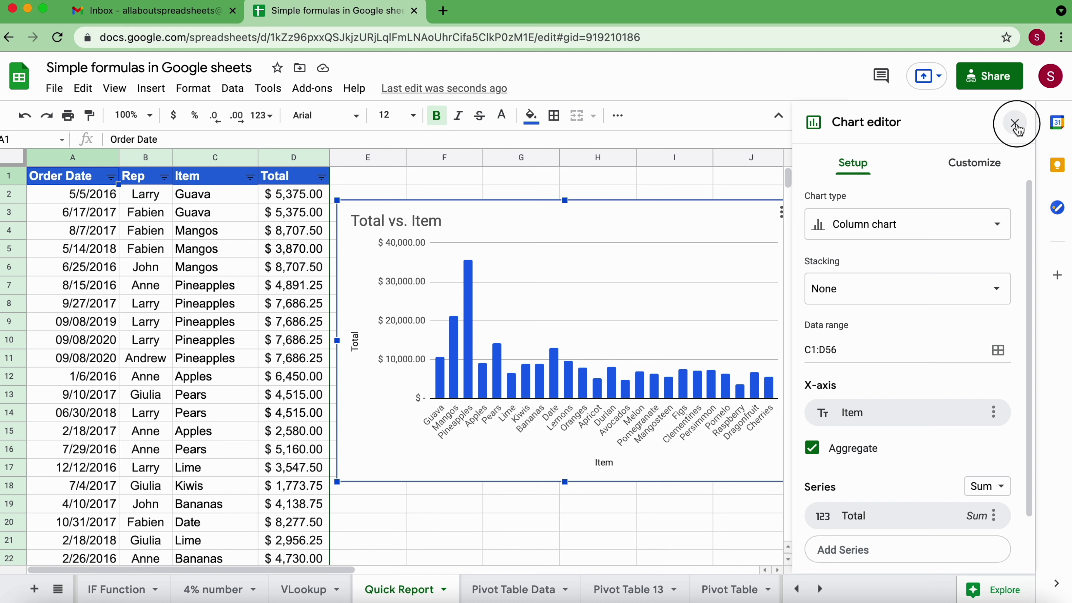
{"action": "left_click", "coordinate": [709, 211]}
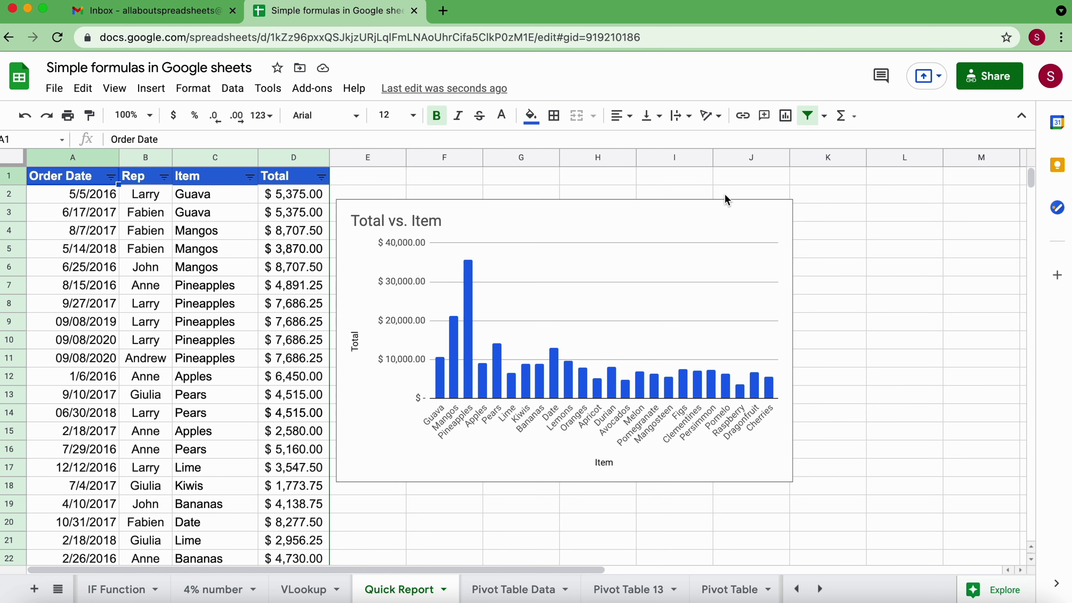
{"action": "left_click", "coordinate": [703, 209]}
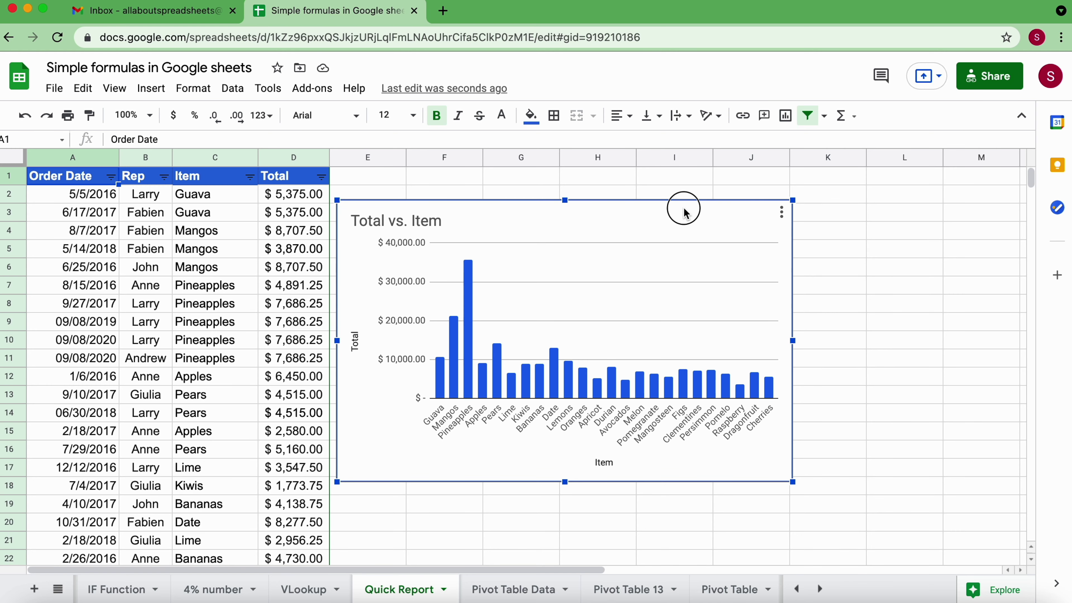
Move the chart to start at column F and delete its Item and Total axis titles.
{"action": "left_click_drag", "start_coordinate": [681, 206], "coordinate": [789, 181]}
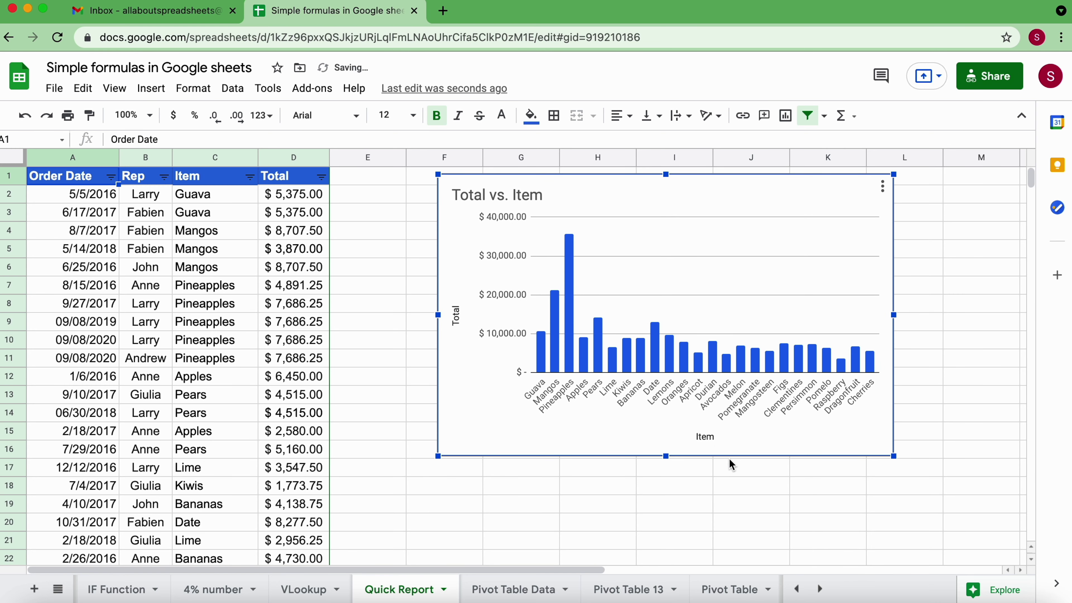
{"action": "double_click", "coordinate": [705, 437]}
{"action": "double_click", "coordinate": [704, 438]}
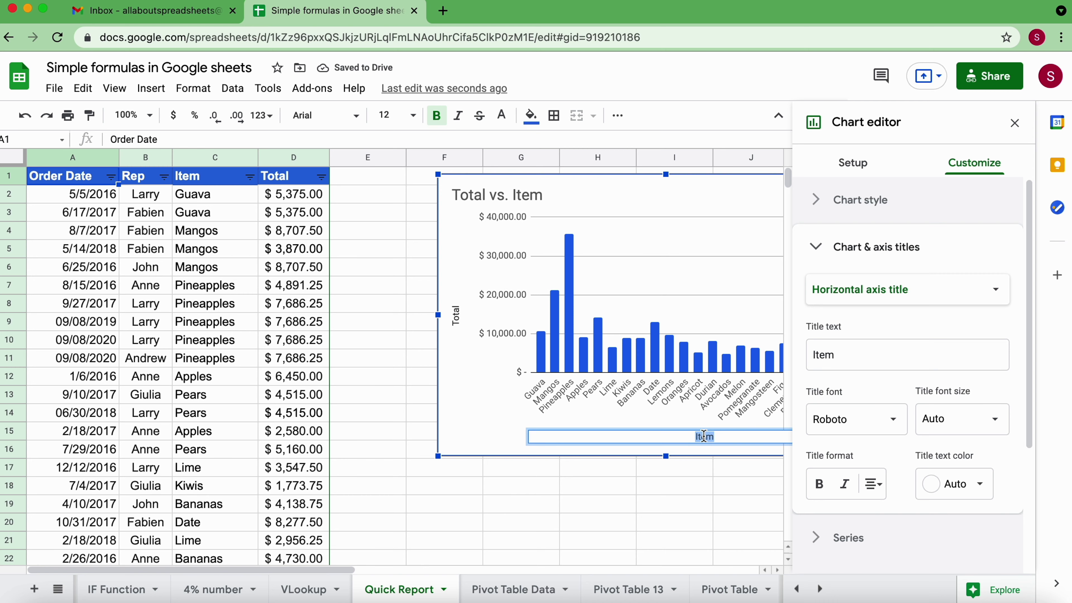
{"action": "key", "text": "BackSpace"}
{"action": "left_click", "coordinate": [455, 315]}
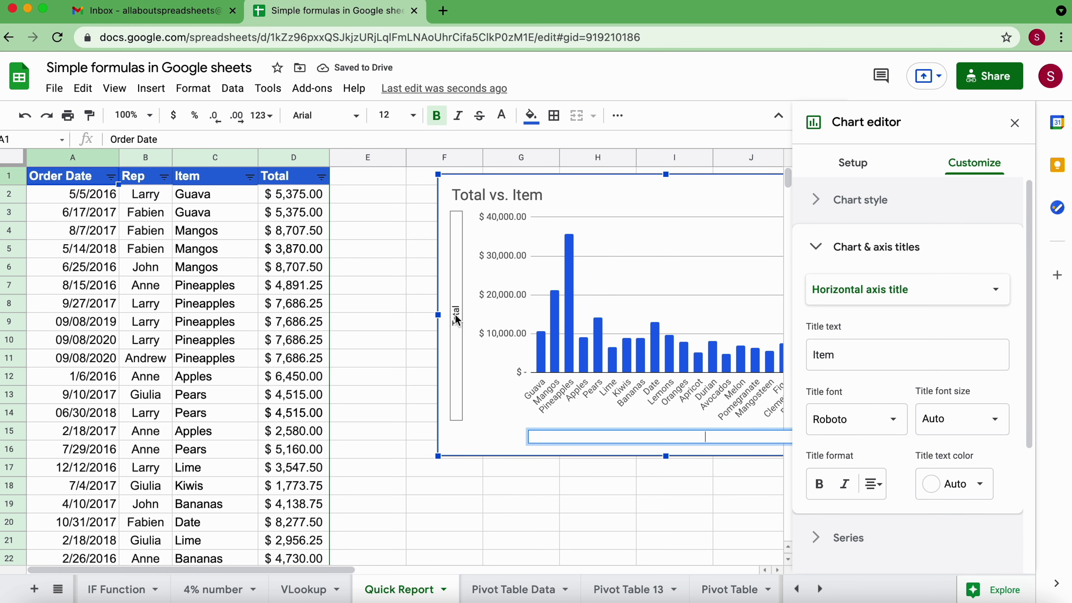
{"action": "double_click", "coordinate": [455, 315]}
{"action": "key", "text": "BackSpace"}
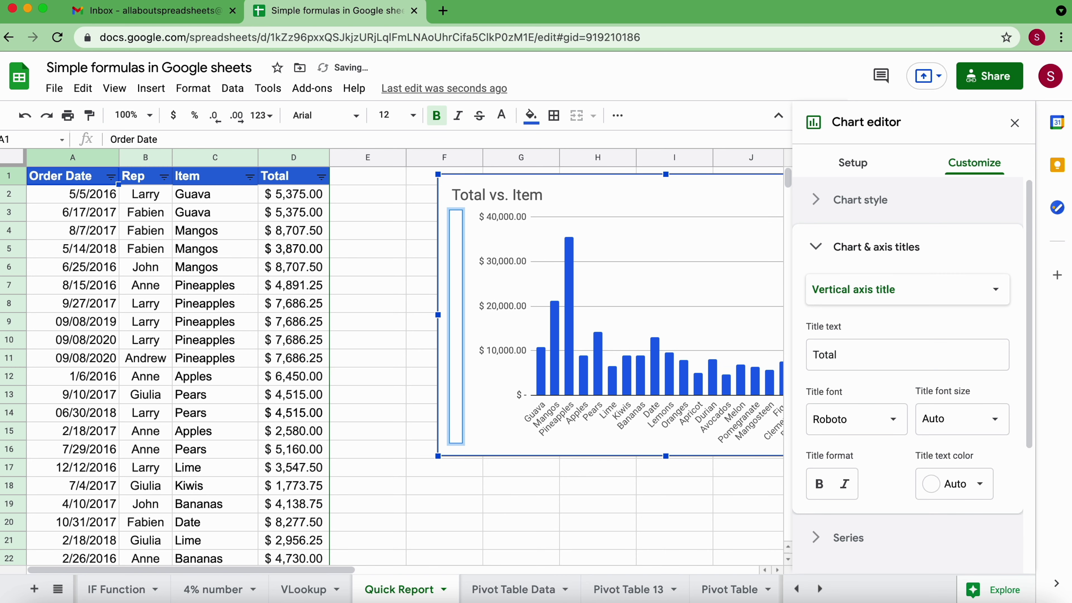
{"action": "left_click", "coordinate": [384, 340]}
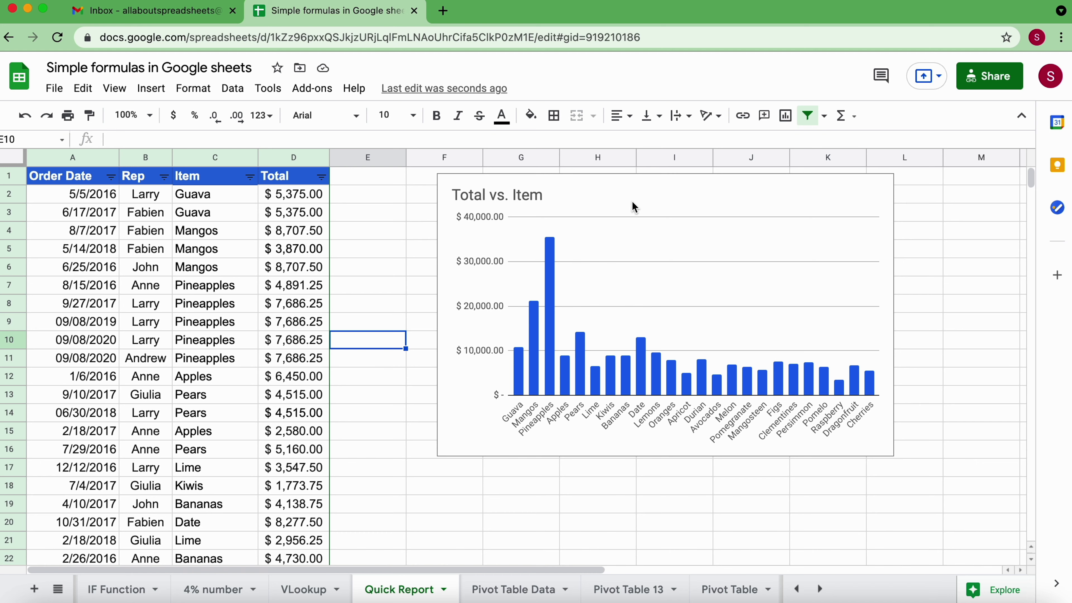
{"action": "left_click", "coordinate": [72, 183]}
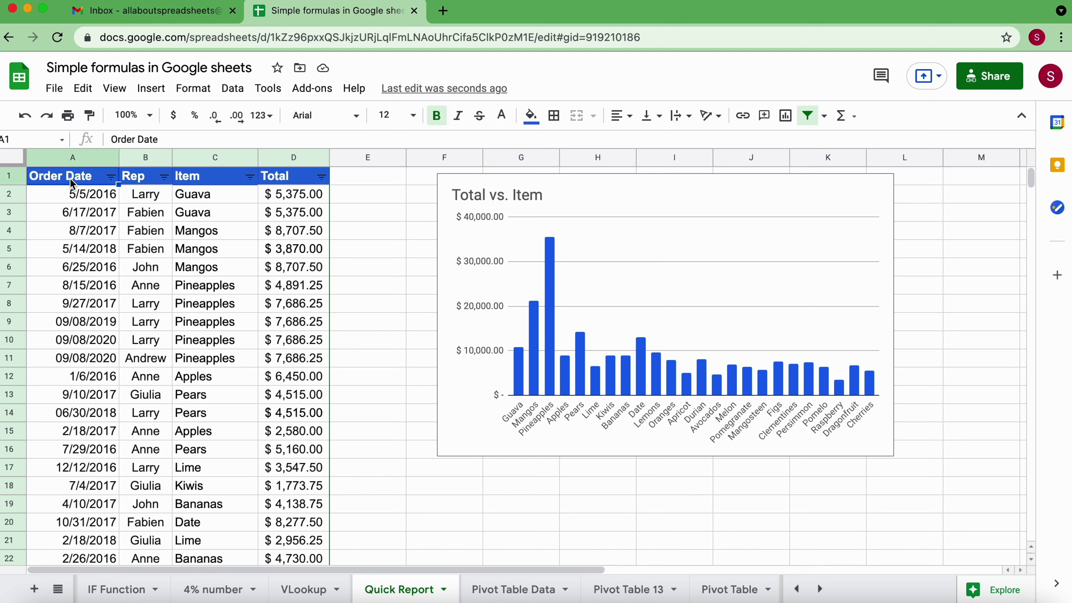
Insert a second chart from the whole A1:D56 table and drag it over the table's top rows.
{"action": "key", "text": "ctrl+a"}
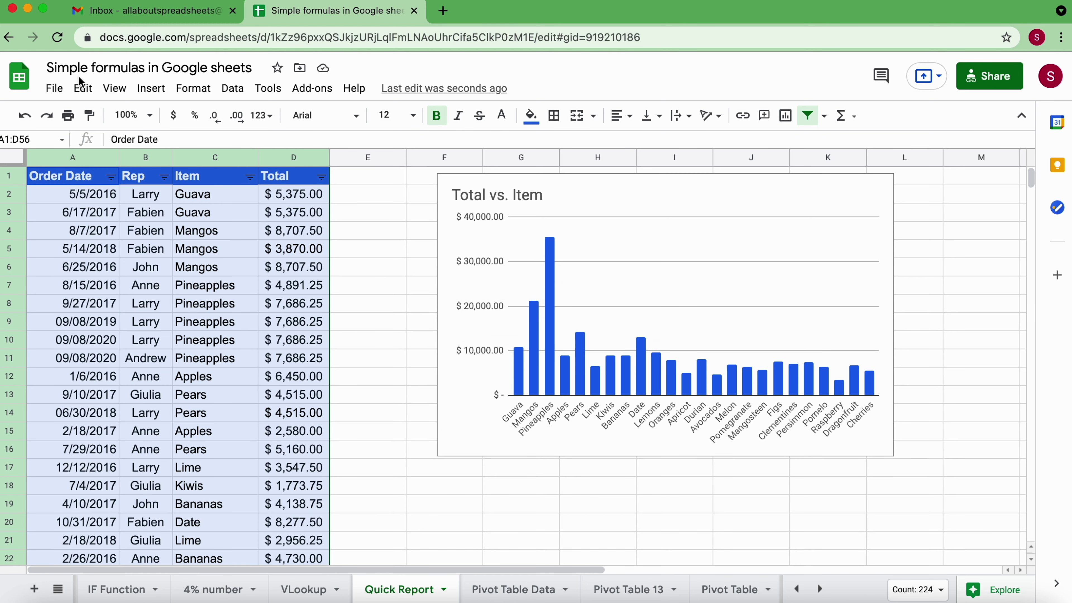
{"action": "left_click", "coordinate": [151, 91]}
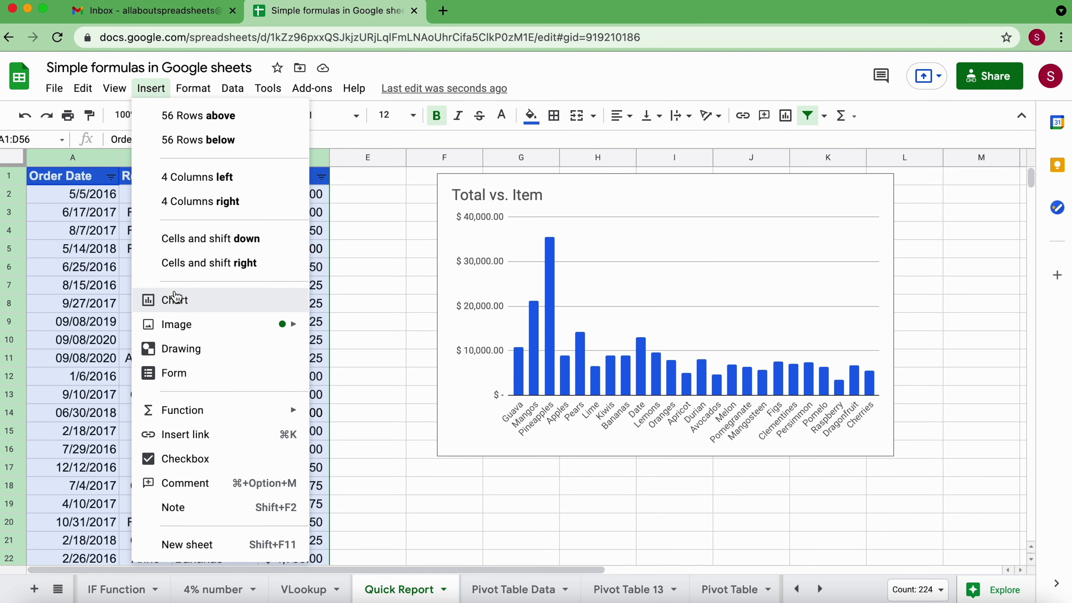
{"action": "left_click", "coordinate": [173, 302]}
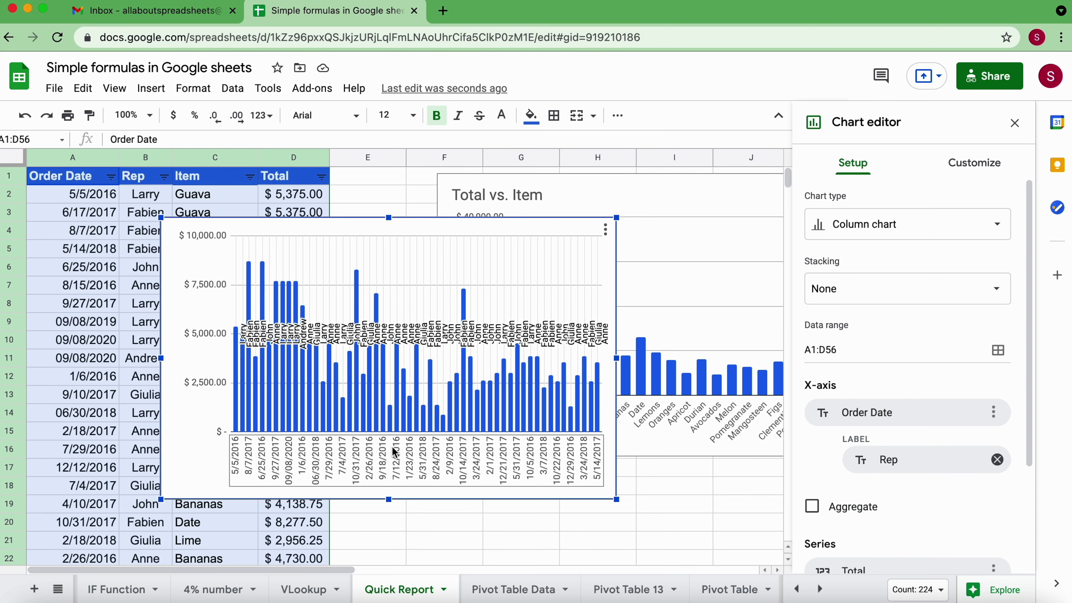
{"action": "left_click", "coordinate": [523, 228]}
{"action": "left_click_drag", "start_coordinate": [523, 228], "coordinate": [389, 182]}
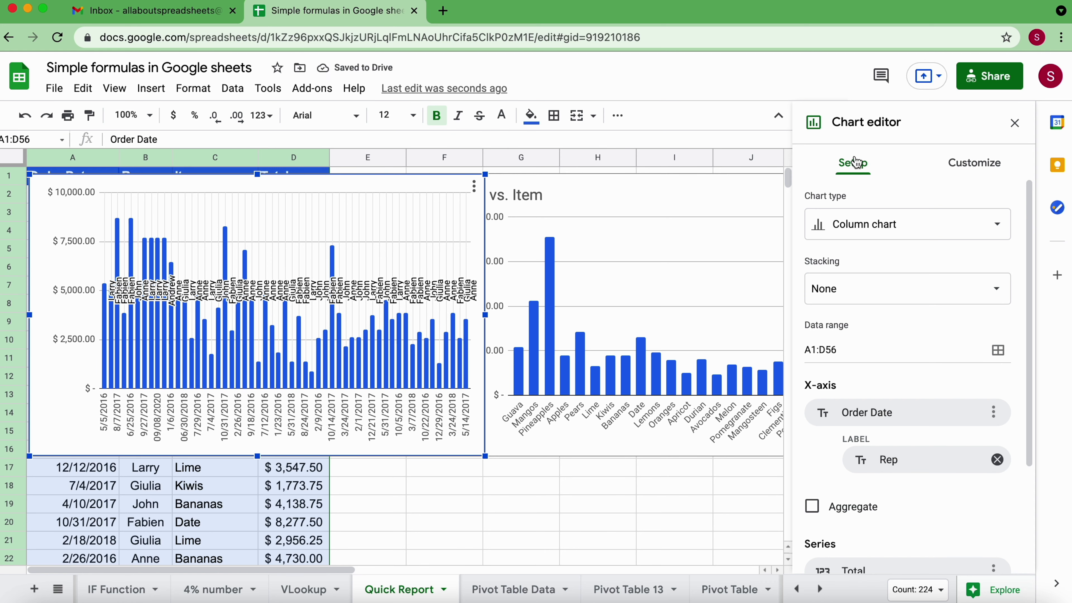
Change the new chart's type to a table chart and close the editor.
{"action": "left_click", "coordinate": [993, 226]}
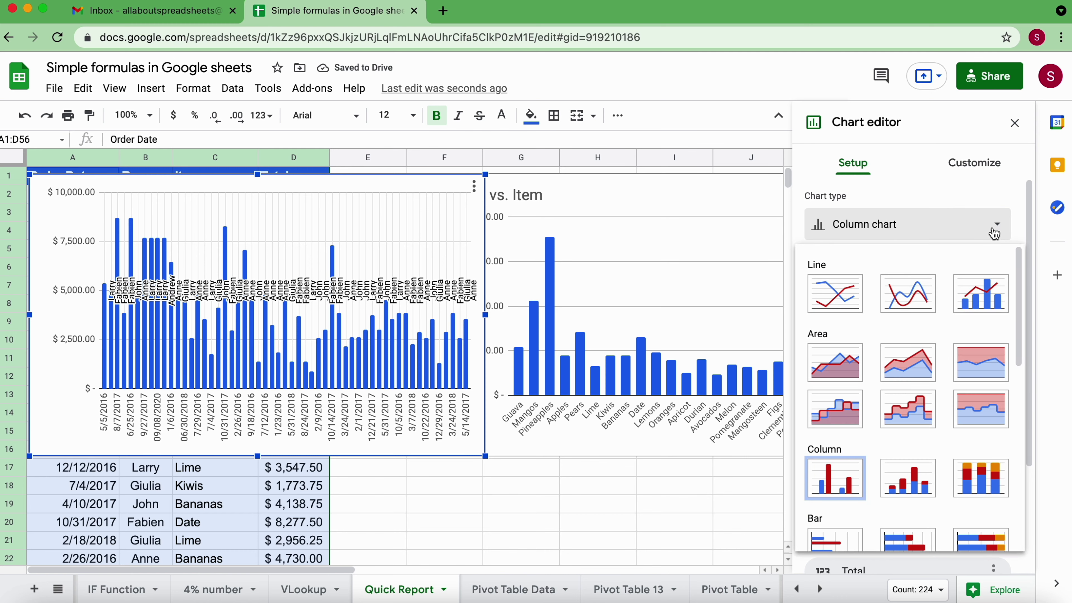
{"action": "scroll", "coordinate": [941, 332], "scroll_direction": "down", "scroll_amount": 15}
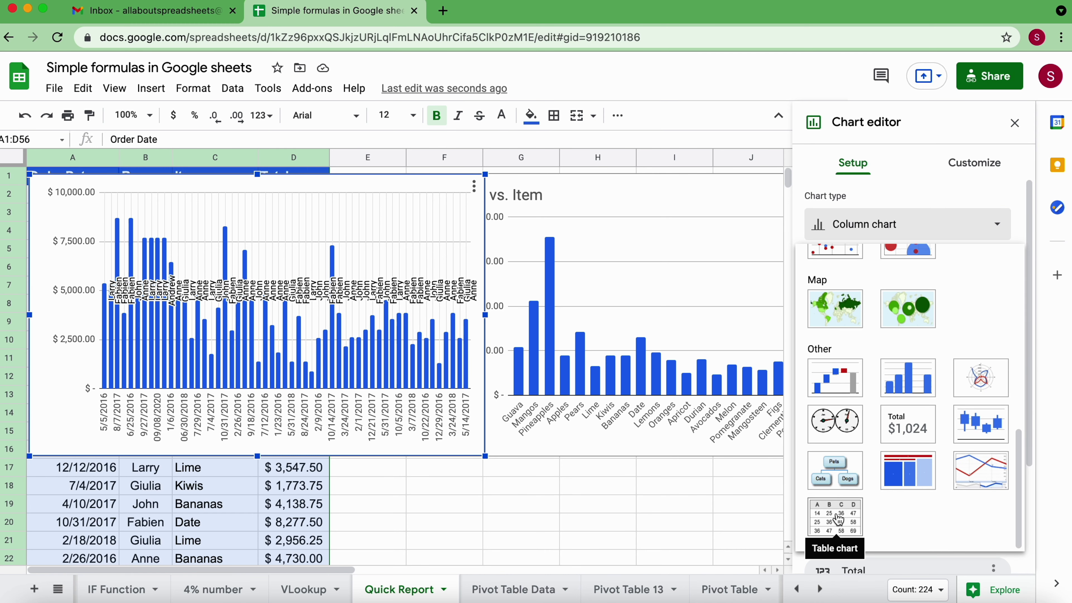
{"action": "left_click", "coordinate": [838, 519]}
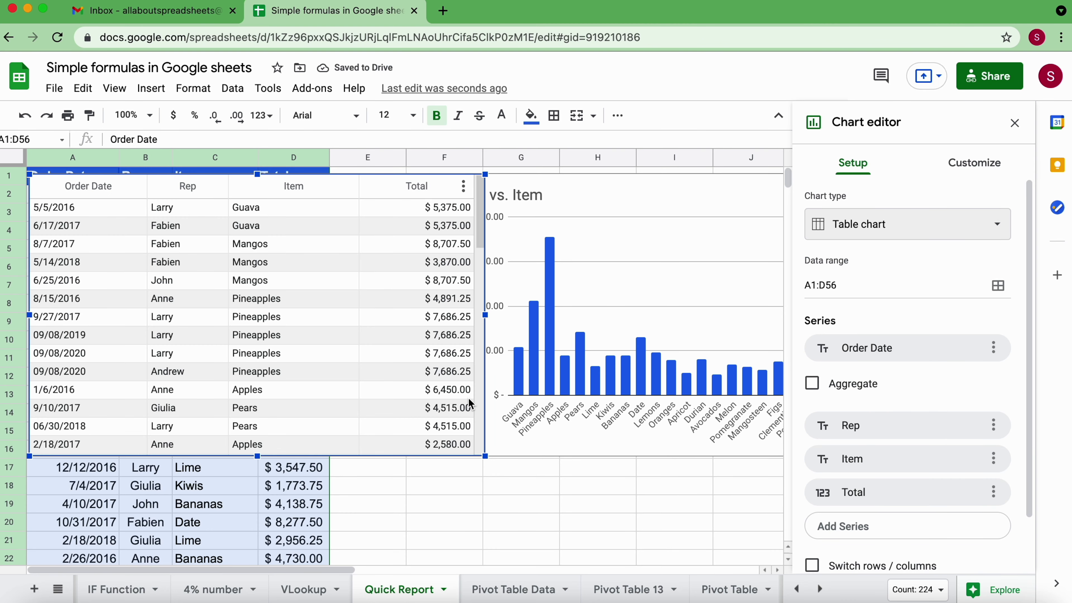
{"action": "left_click", "coordinate": [1015, 124]}
Move the Total vs. Item column chart to the right of the table chart.
{"action": "left_click", "coordinate": [667, 187]}
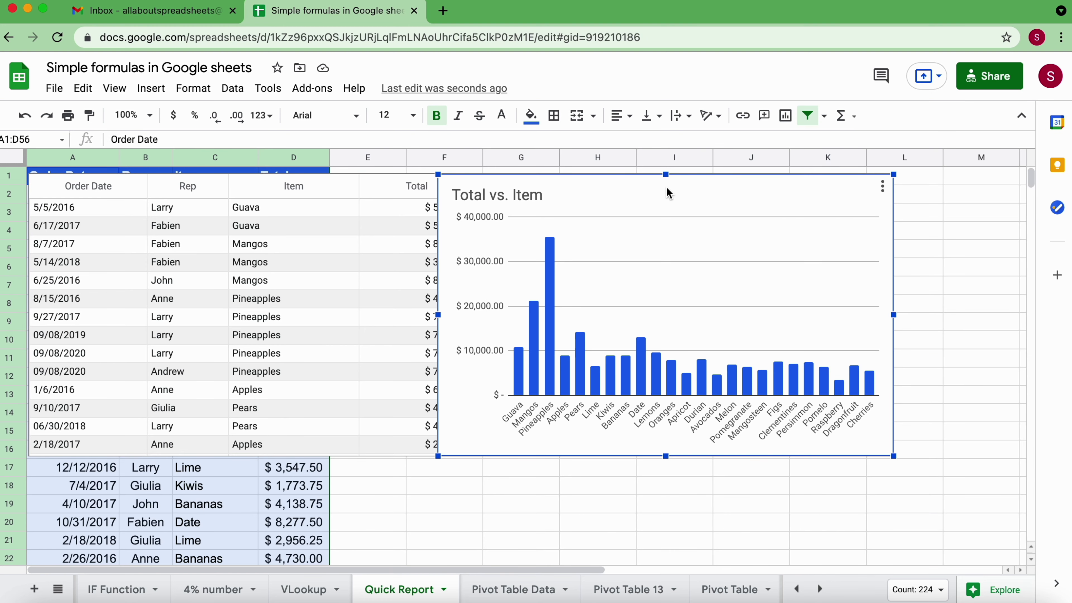
{"action": "left_click_drag", "start_coordinate": [666, 187], "coordinate": [722, 188]}
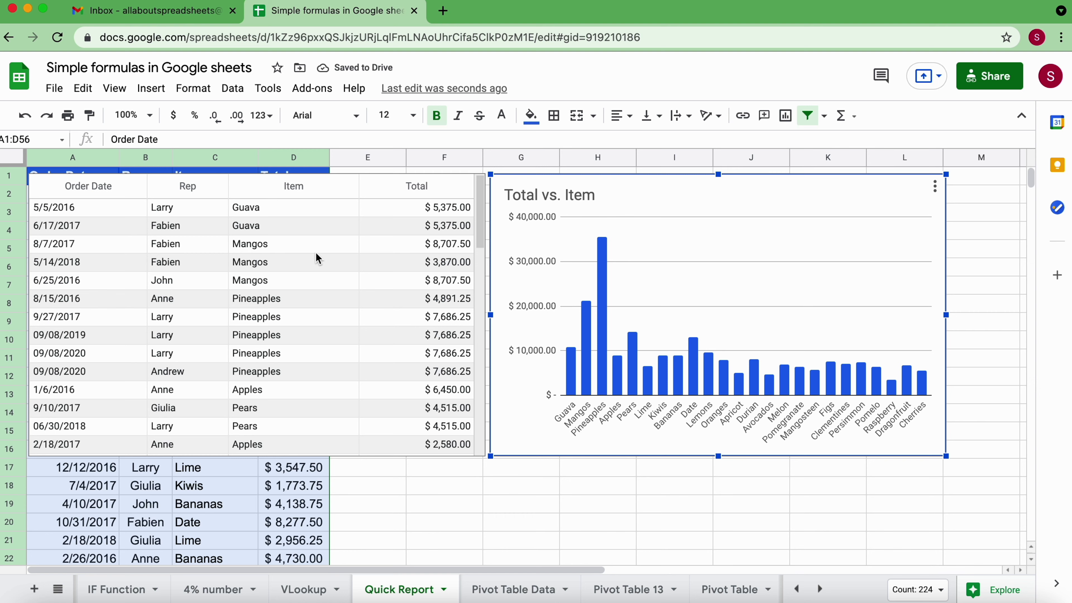
{"action": "left_click", "coordinate": [85, 187]}
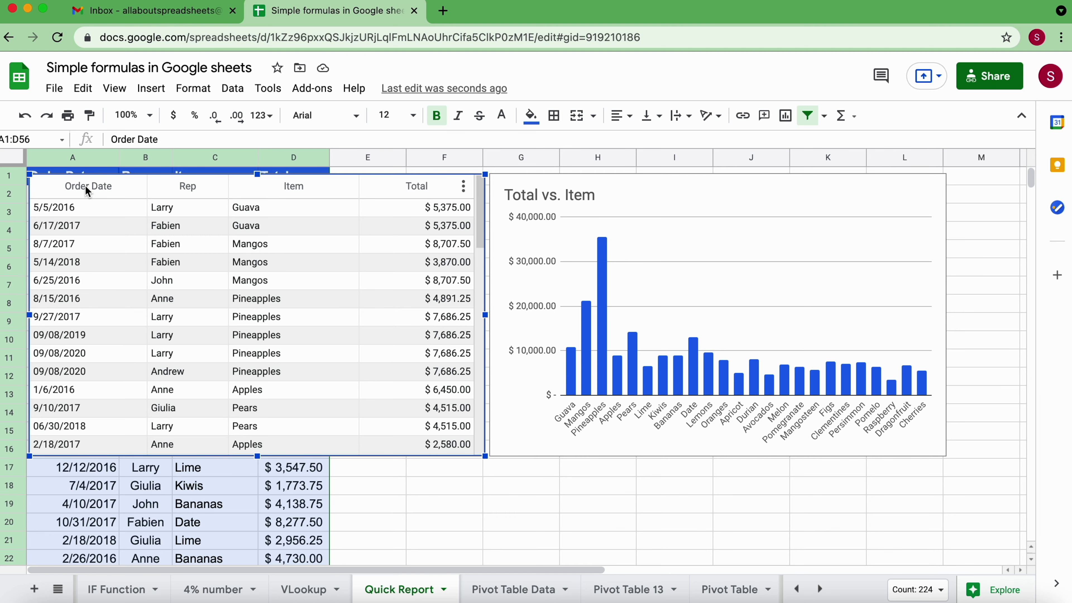
Sort the table chart by Order Date, Rep and Item, finishing on Total highest first.
{"action": "double_click", "coordinate": [223, 284]}
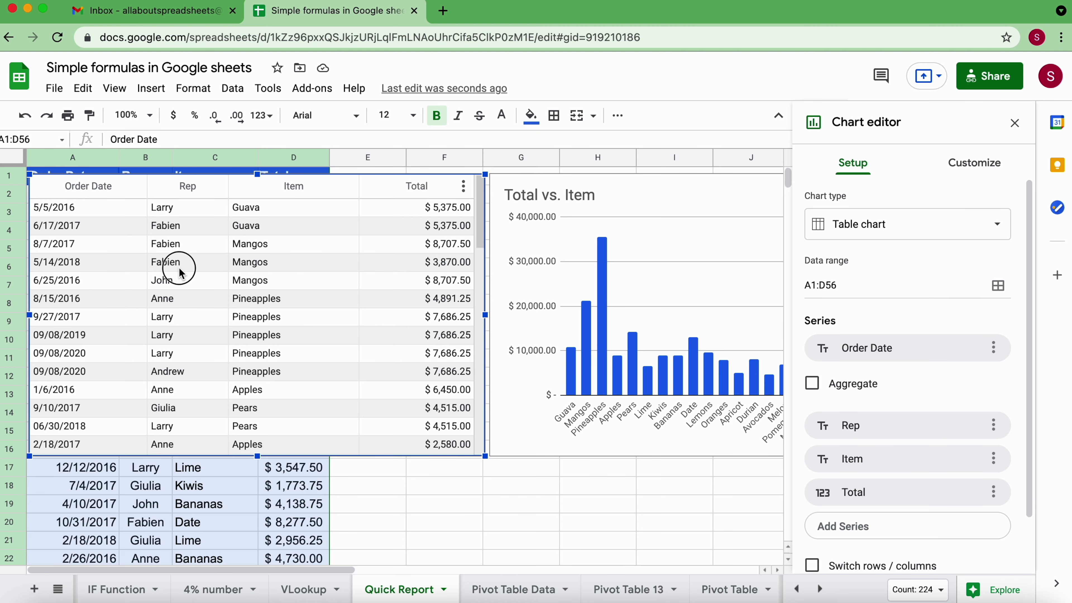
{"action": "left_click", "coordinate": [90, 186]}
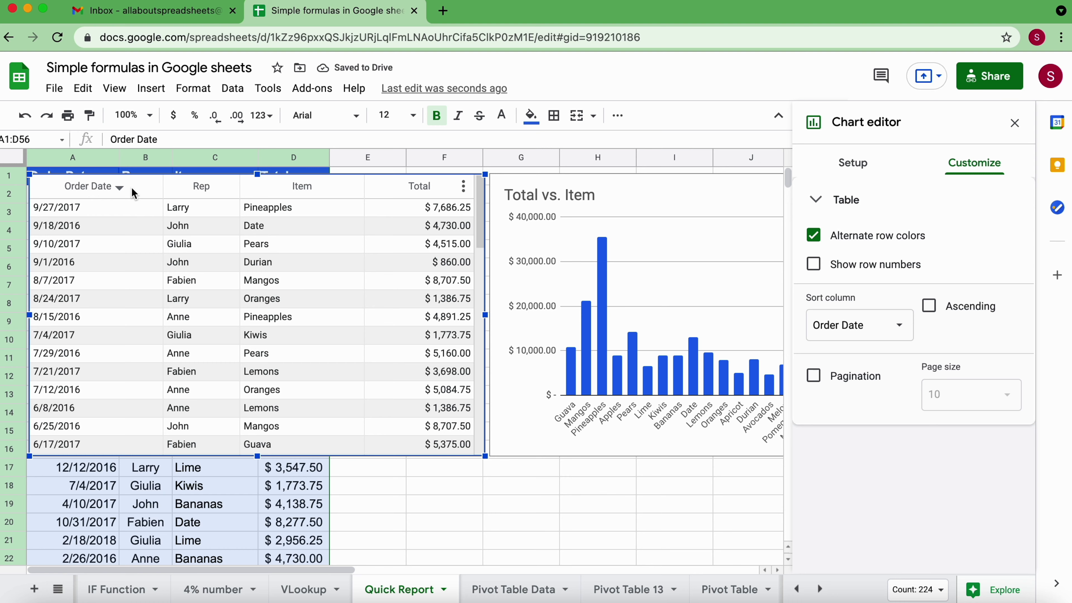
{"action": "left_click", "coordinate": [205, 190]}
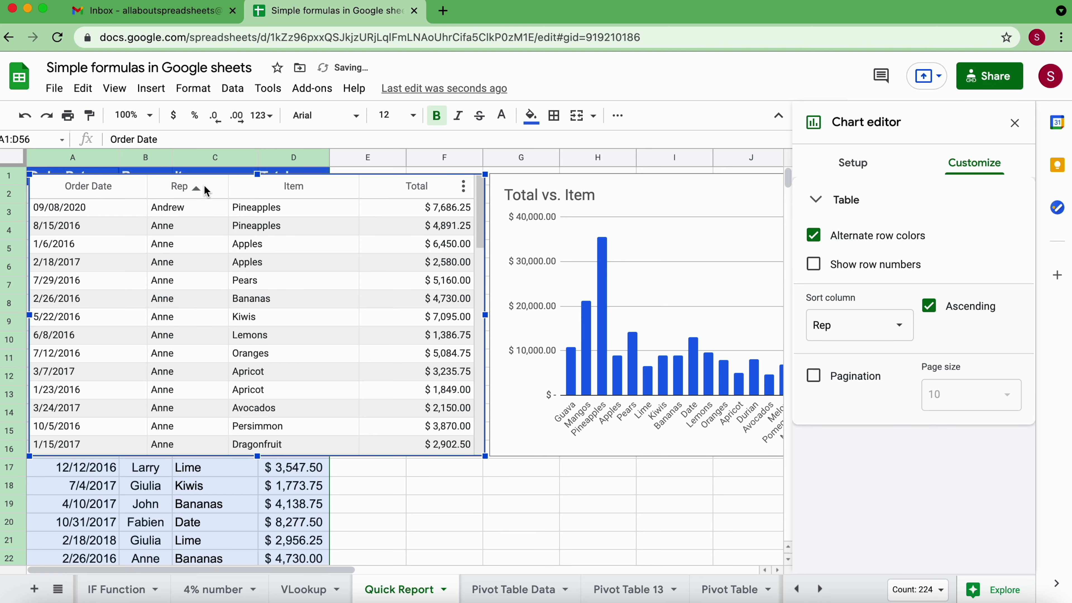
{"action": "left_click", "coordinate": [292, 192]}
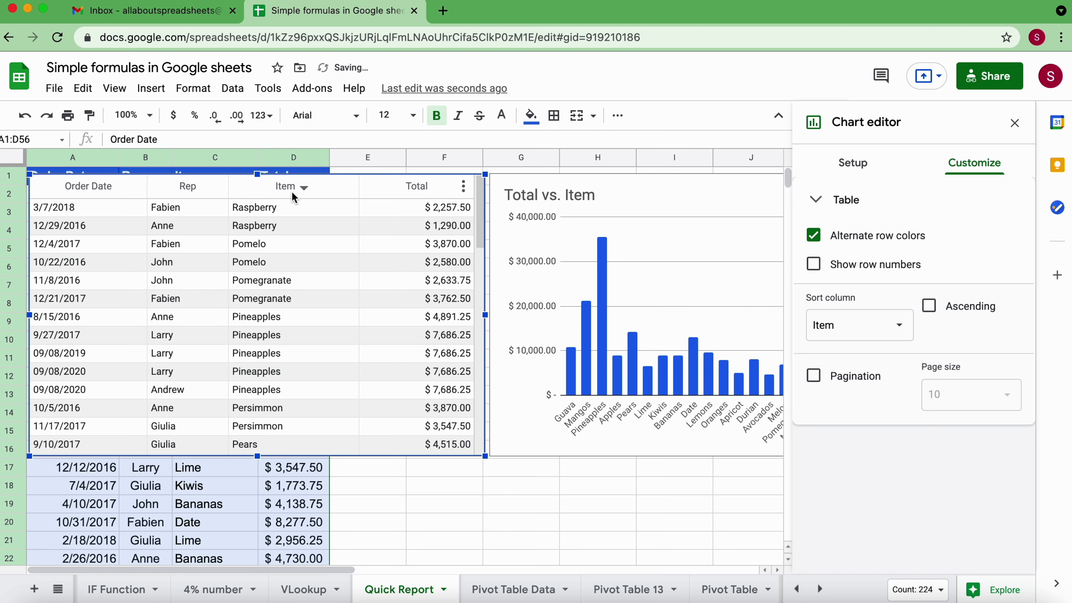
{"action": "left_click", "coordinate": [419, 191]}
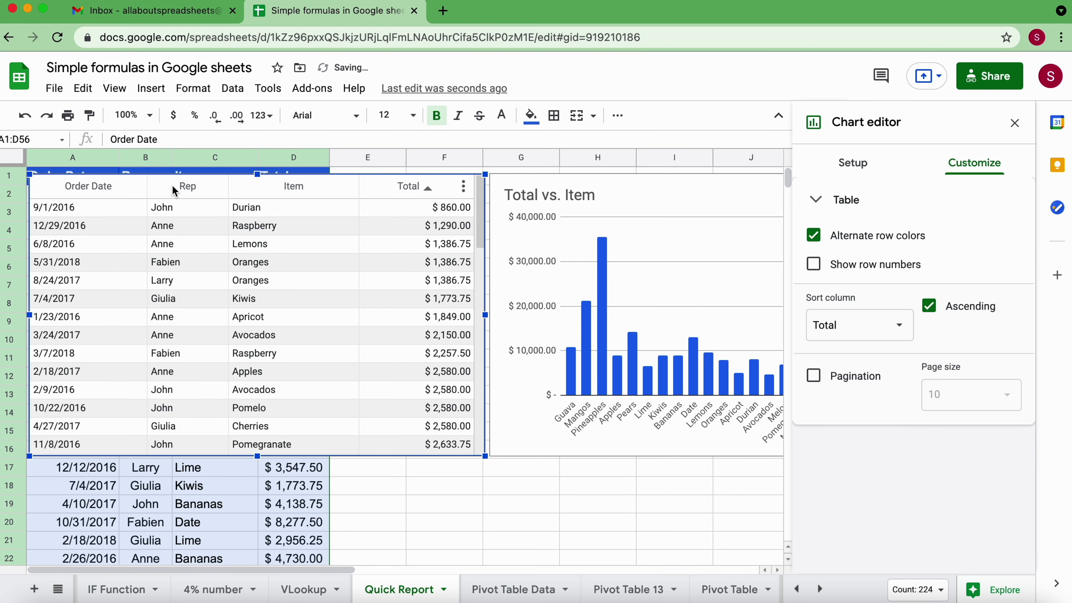
{"action": "left_click", "coordinate": [404, 188]}
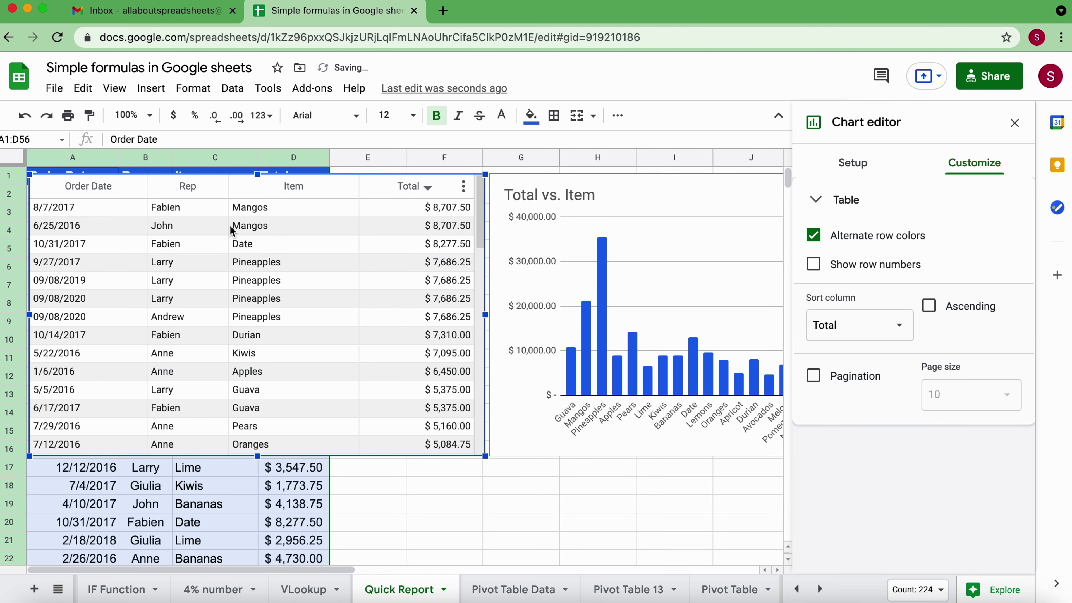
{"action": "left_click", "coordinate": [189, 485]}
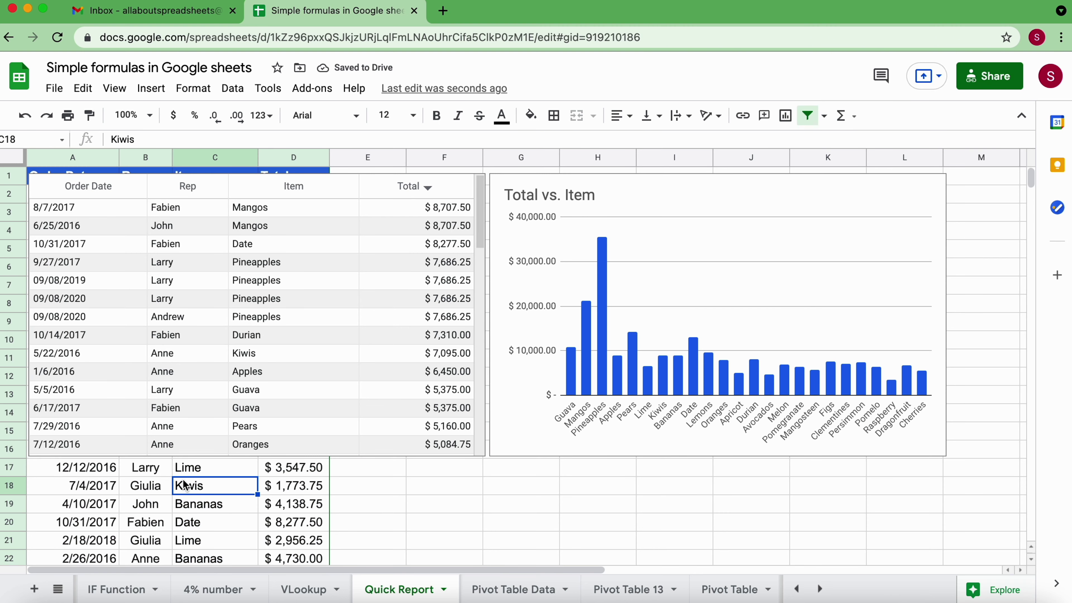
Select the A1:D56 Order Date, Rep, Item and Total data and cut it.
{"action": "left_click", "coordinate": [70, 172]}
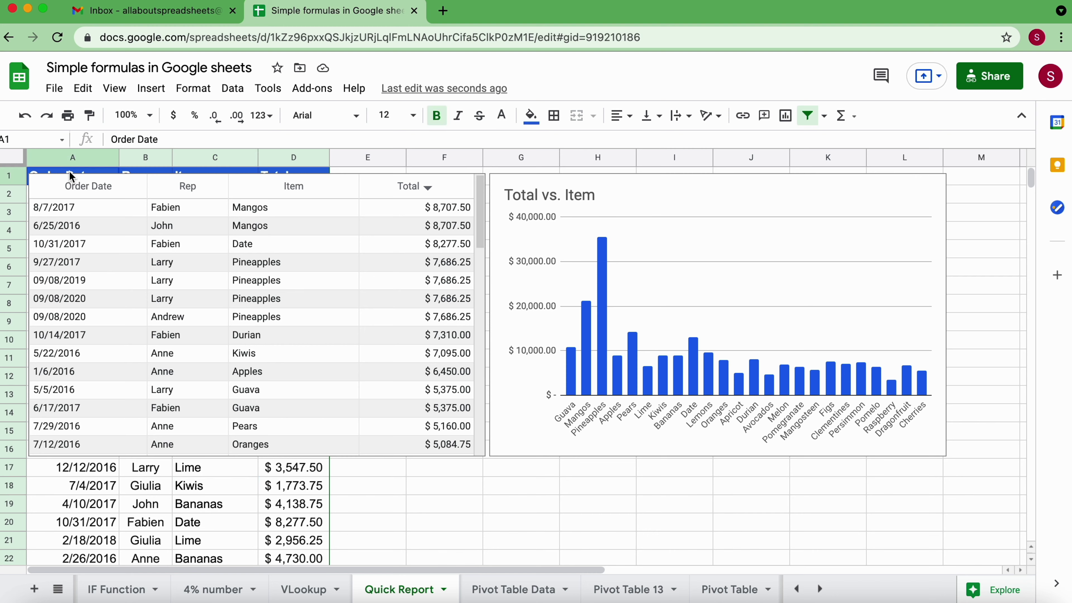
{"action": "key", "text": "ctrl+shift+Right"}
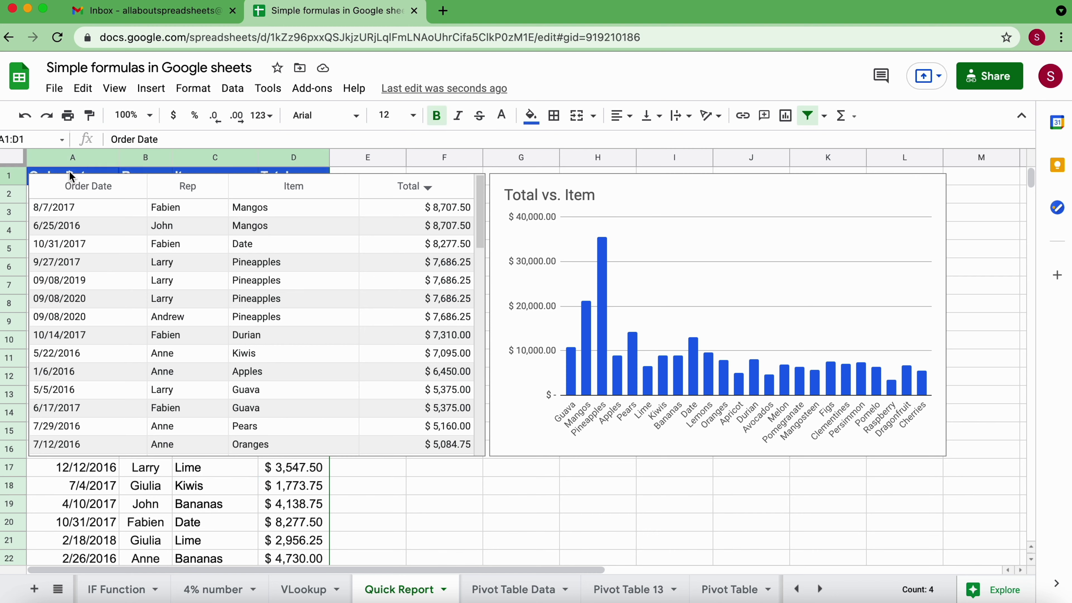
{"action": "key", "text": "ctrl+shift+Down"}
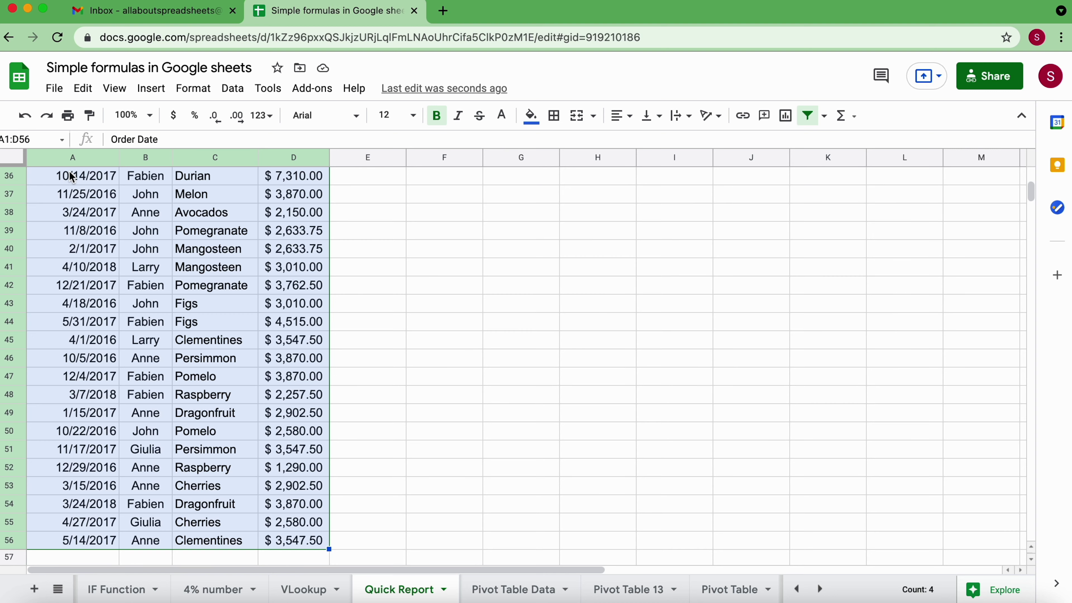
{"action": "scroll", "coordinate": [160, 242], "scroll_direction": "up", "scroll_amount": 1}
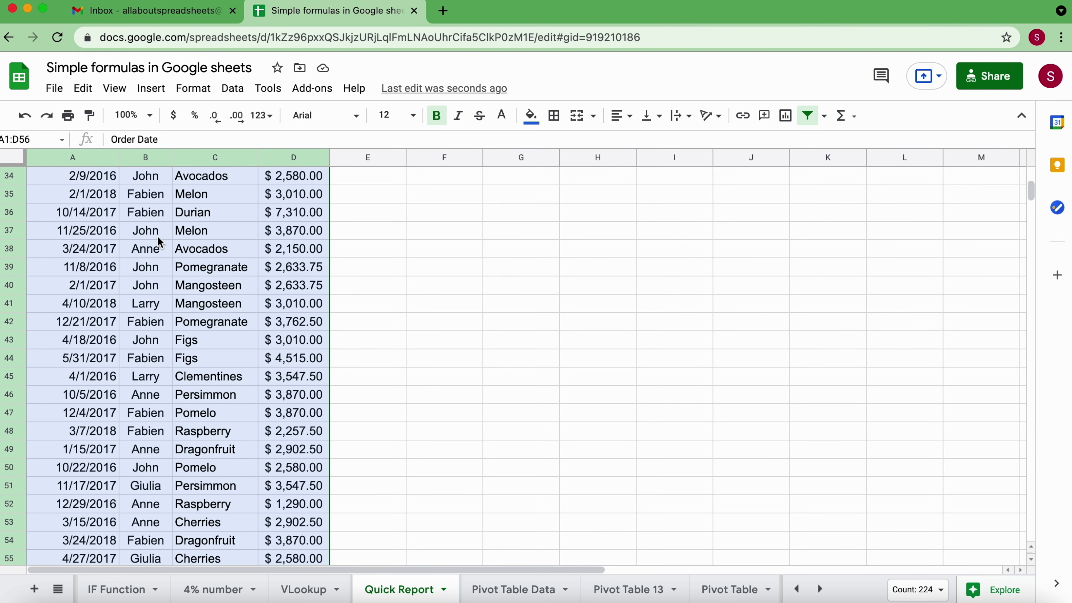
{"action": "scroll", "coordinate": [808, 335], "scroll_direction": "up", "scroll_amount": 4}
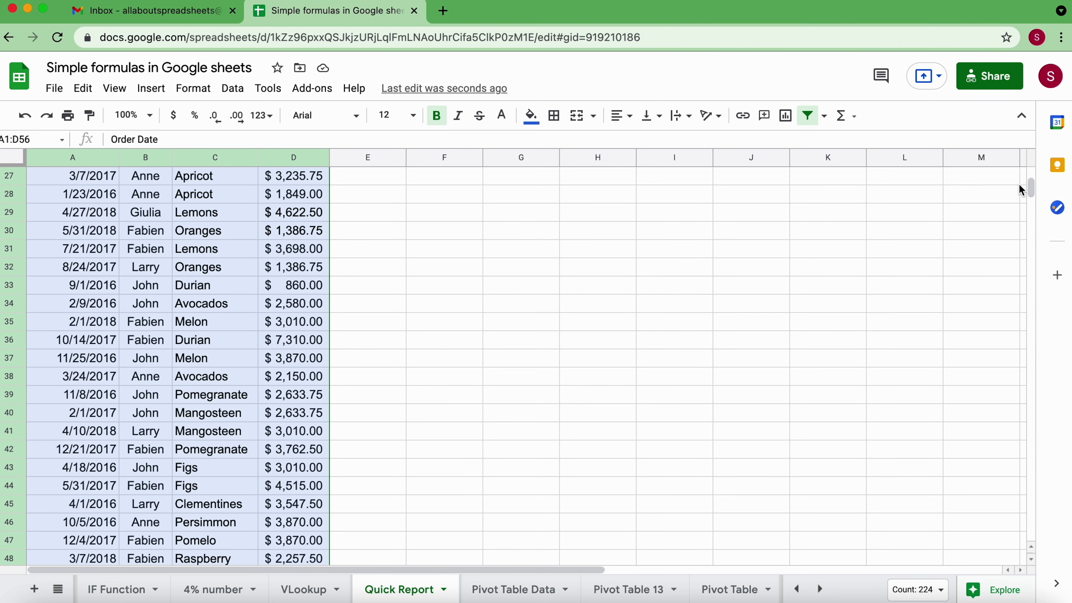
{"action": "left_click", "coordinate": [1030, 186]}
{"action": "left_click_drag", "start_coordinate": [1030, 185], "coordinate": [1029, 175]}
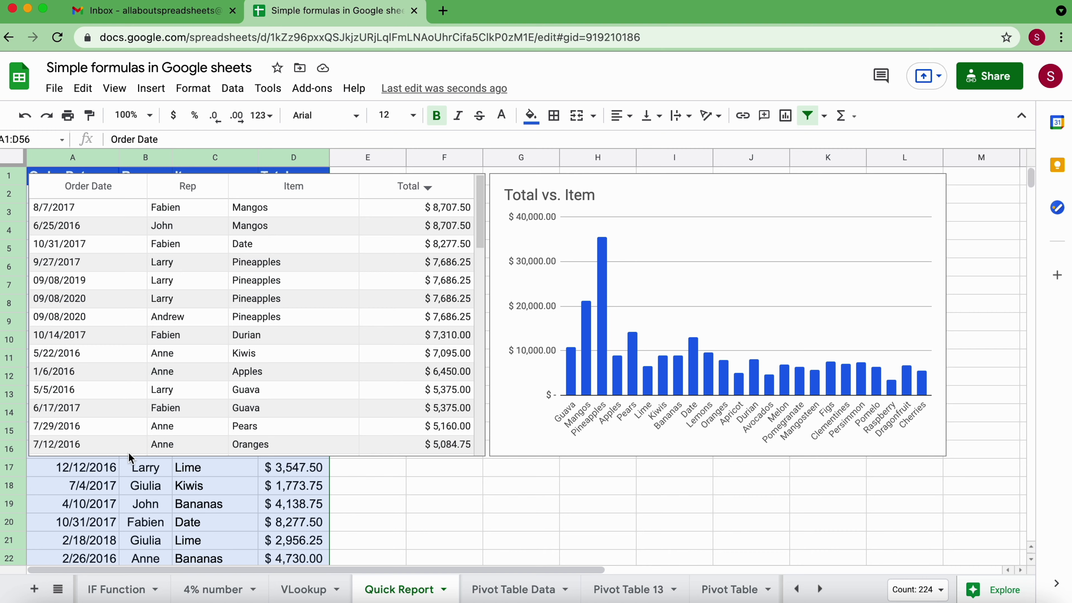
{"action": "key", "text": "ctrl+a"}
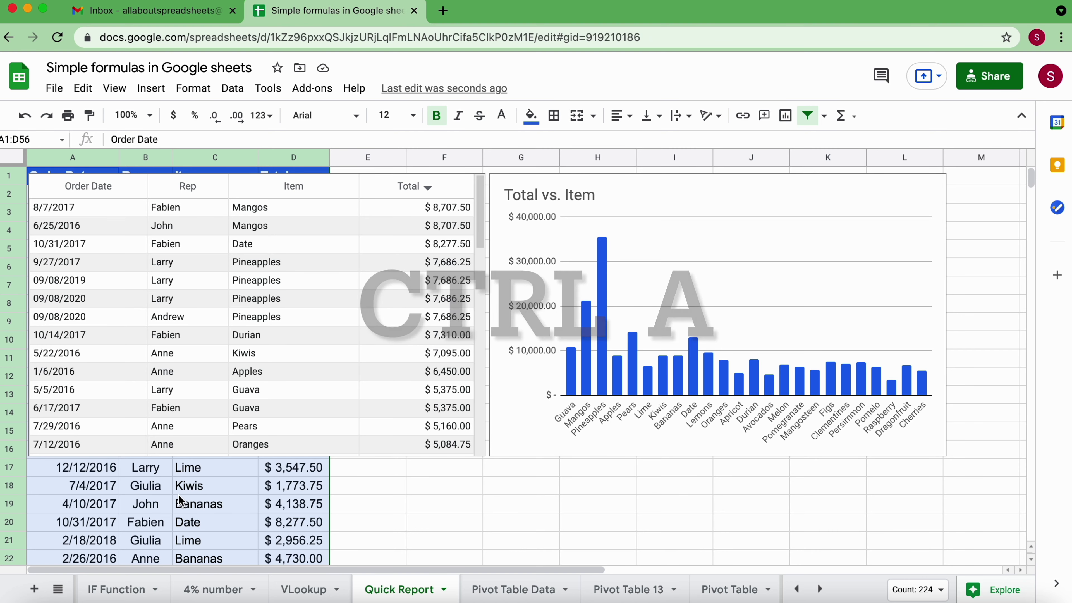
{"action": "key", "text": "ctrl+x"}
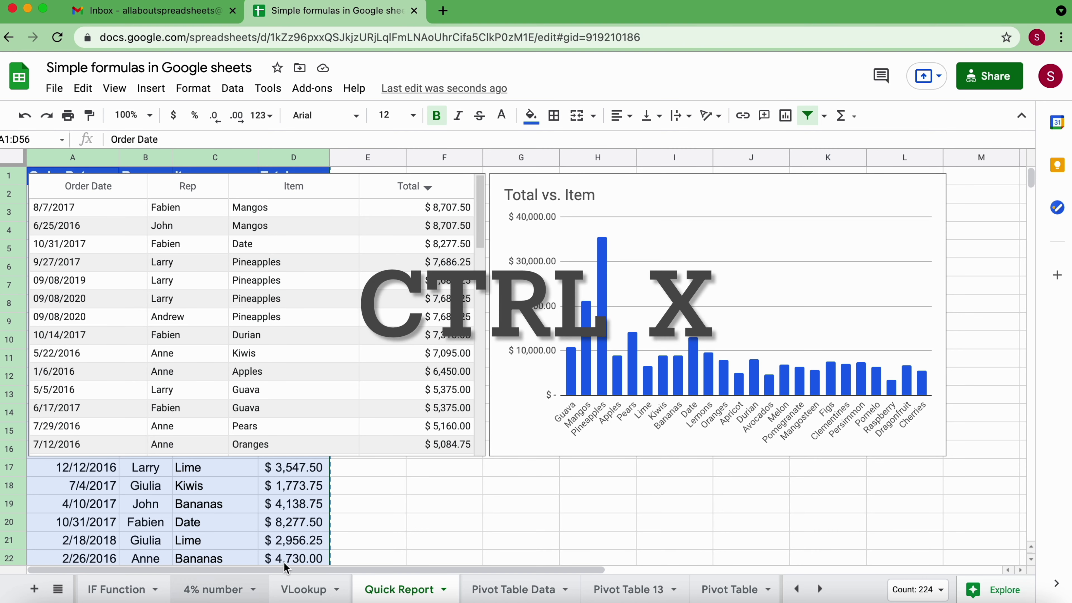
Paste the cut data into A1 of new Sheet33, then return to Quick Report.
{"action": "left_click", "coordinate": [35, 588]}
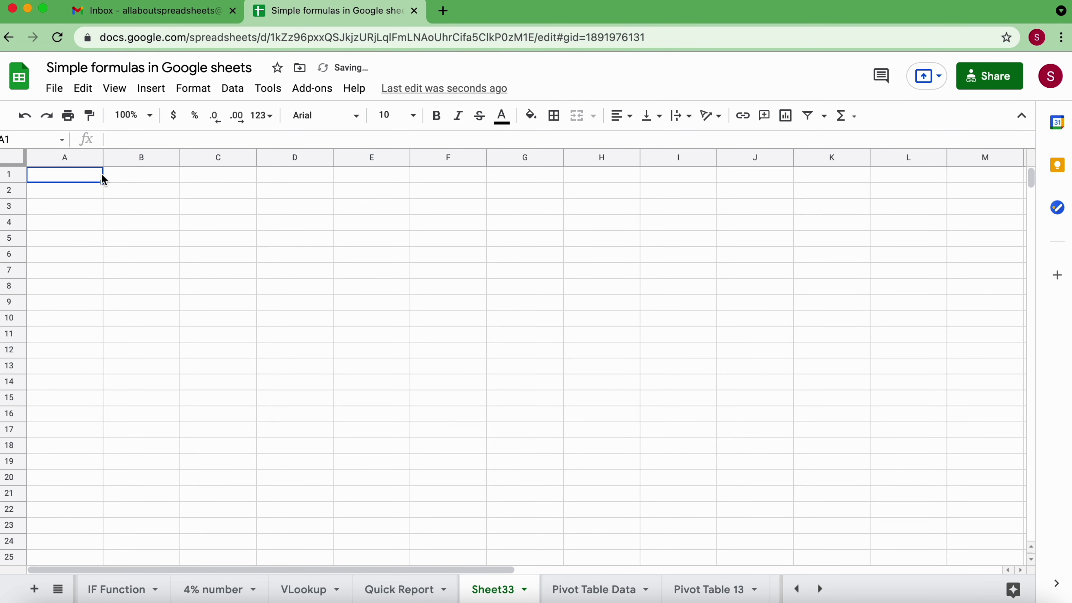
{"action": "key", "text": "ctrl+v"}
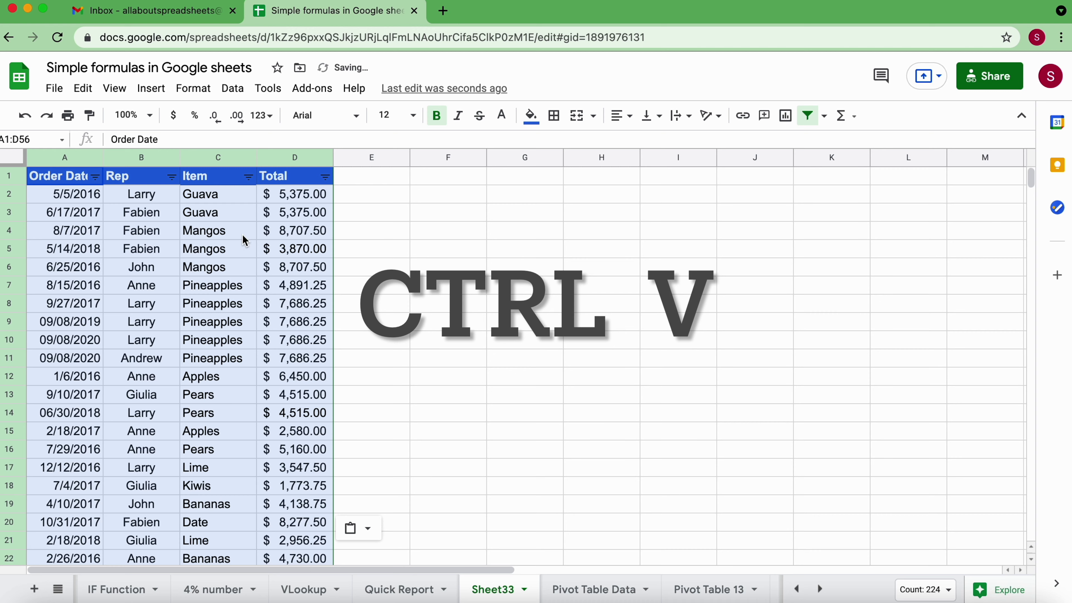
{"action": "left_click", "coordinate": [403, 588]}
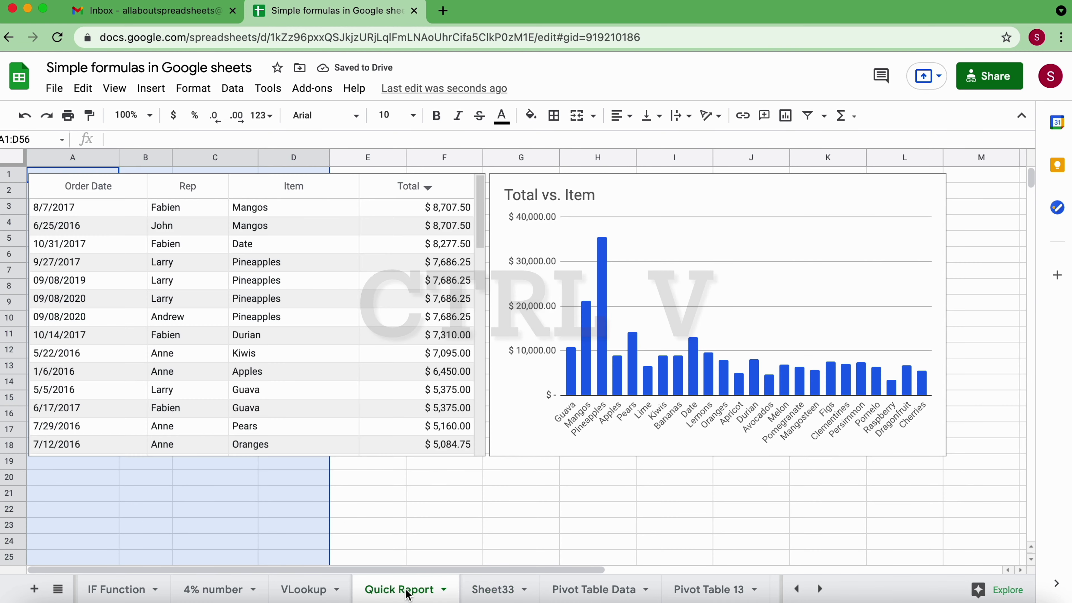
{"action": "left_click", "coordinate": [391, 513]}
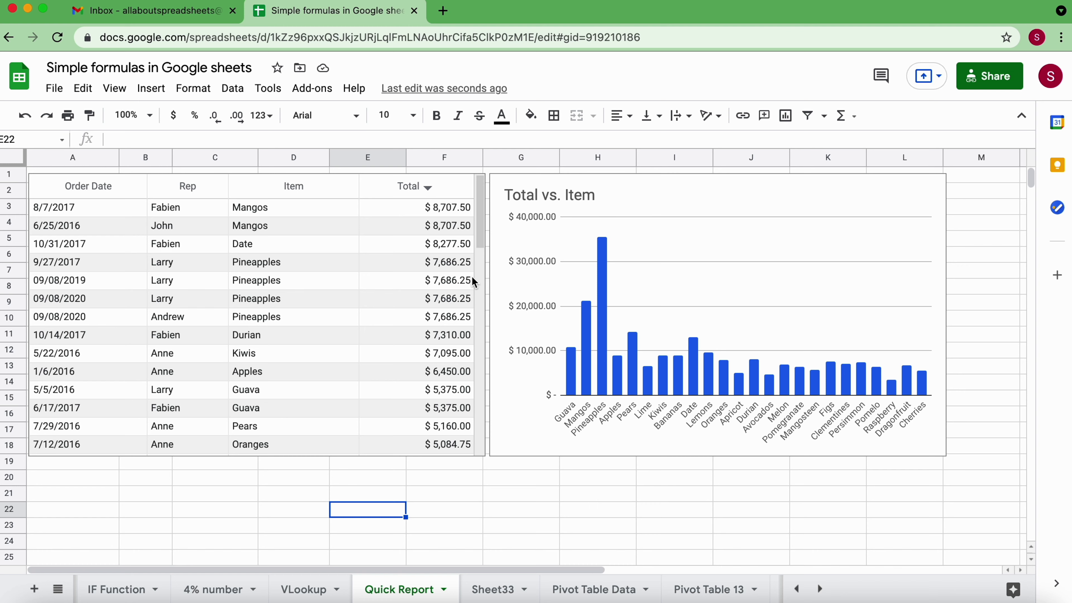
{"action": "left_click", "coordinate": [480, 275]}
Confirm the table chart scrolls, then uncheck View > Gridlines on Quick Report.
{"action": "mouse_move", "coordinate": [479, 231]}
{"action": "left_mouse_down"}
{"action": "mouse_move", "coordinate": [472, 394]}
{"action": "mouse_move", "coordinate": [474, 219]}
{"action": "left_mouse_up"}
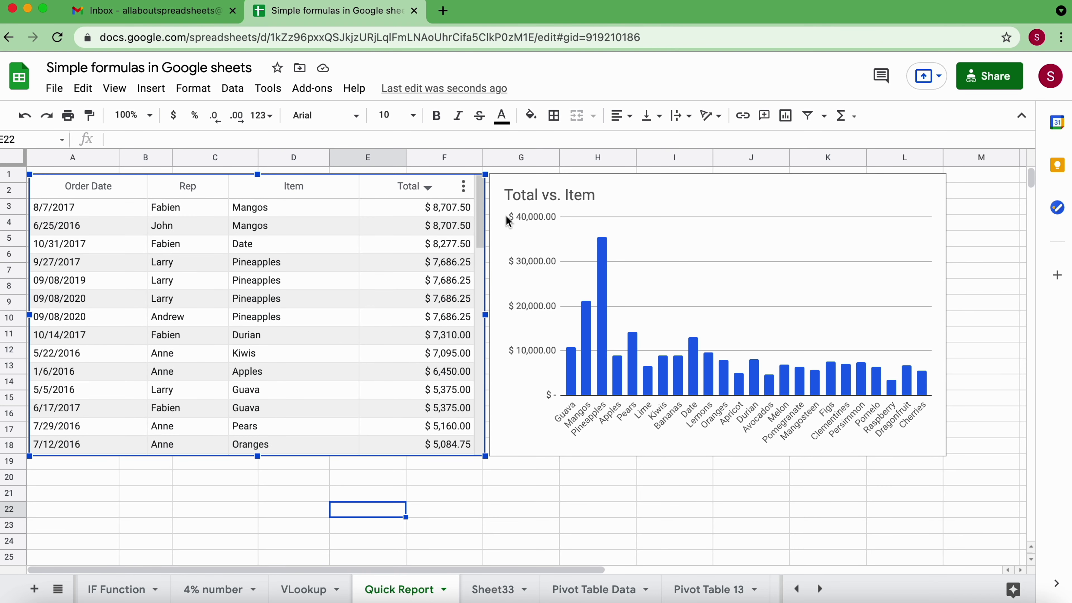
{"action": "left_click", "coordinate": [137, 495]}
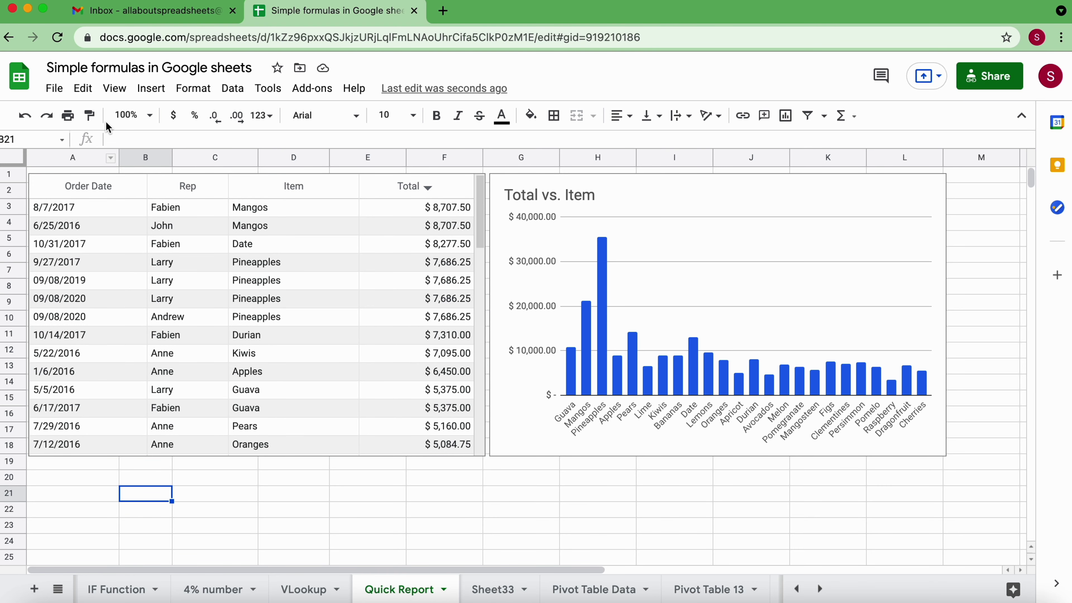
{"action": "left_click", "coordinate": [113, 89]}
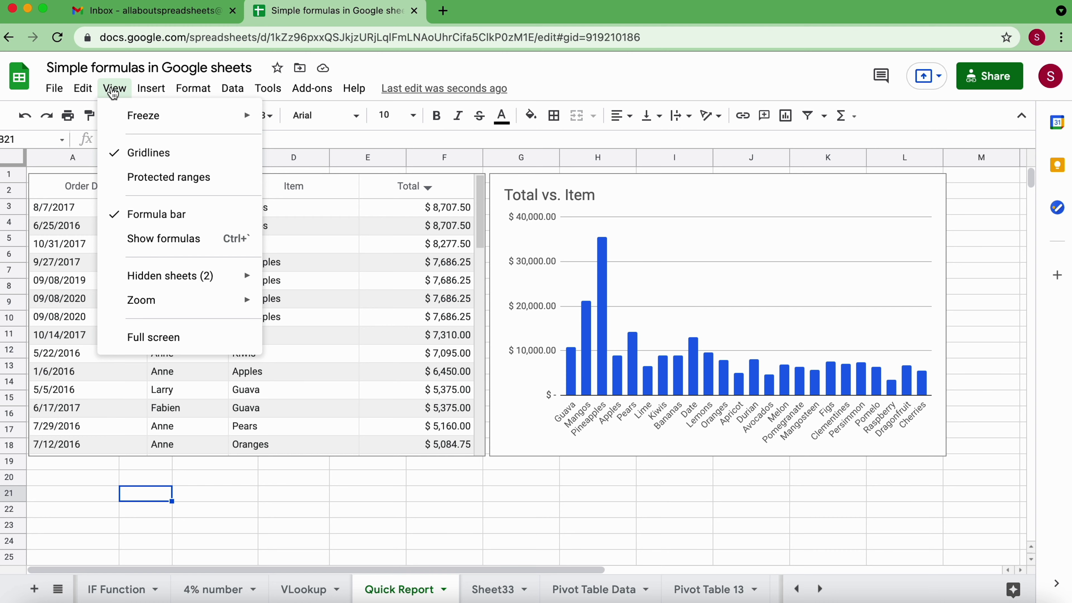
{"action": "left_click", "coordinate": [140, 155]}
{"action": "left_click", "coordinate": [256, 500]}
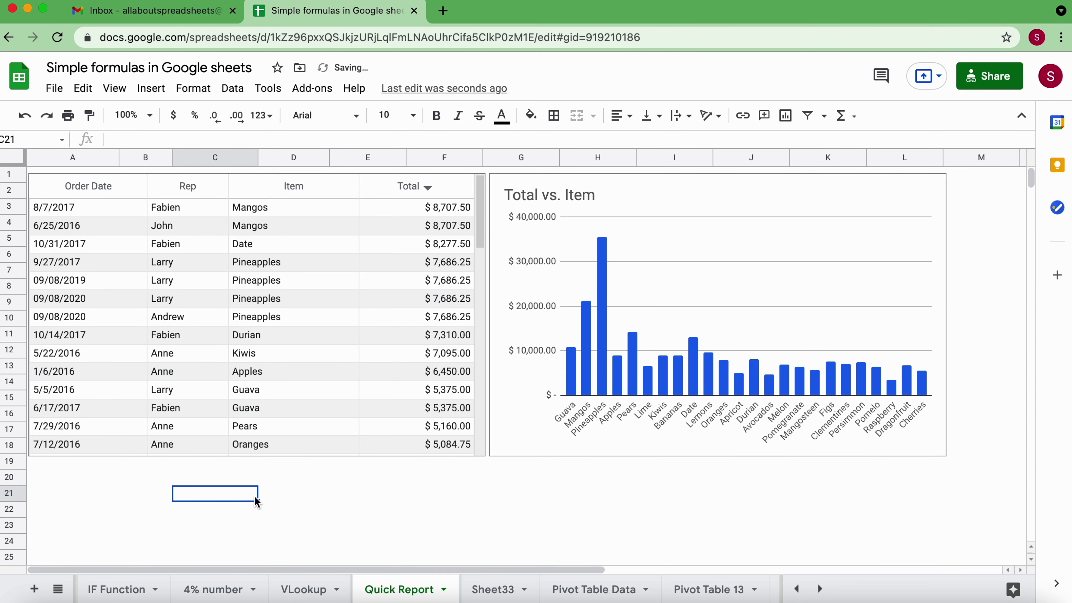